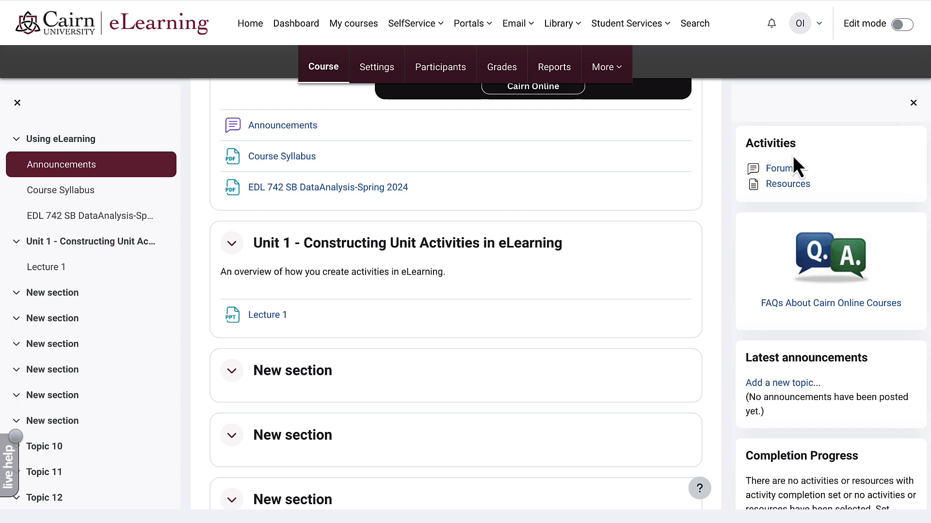
Open the Gradebook setup page for the eLearning Training course
scroll(596, 167, up, 5)
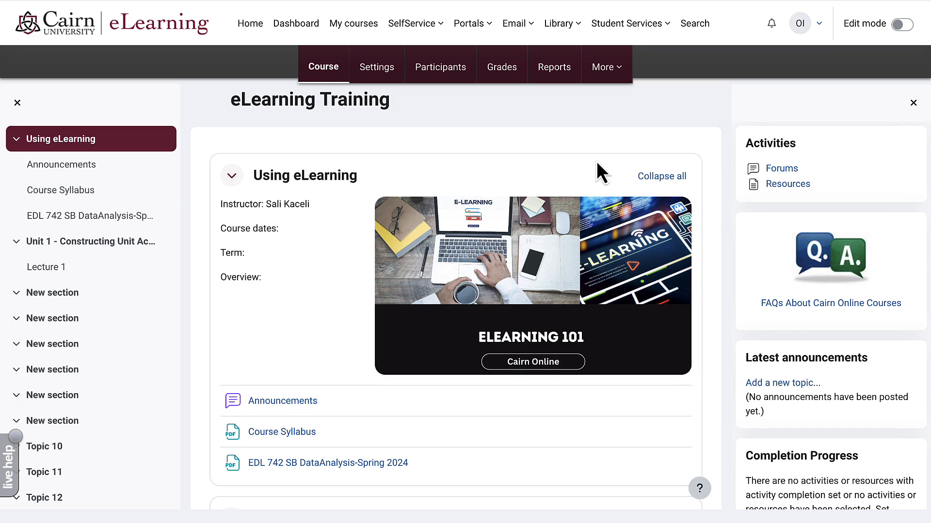
click(503, 68)
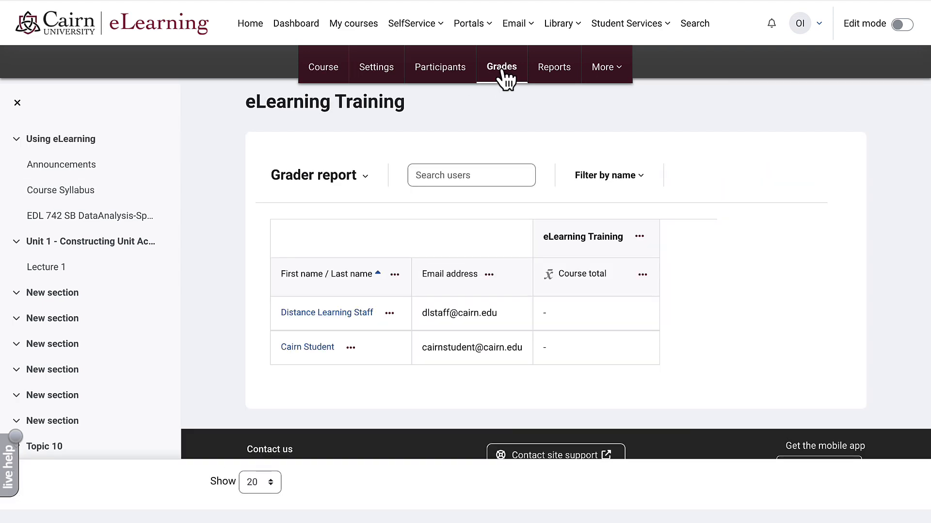
click(365, 177)
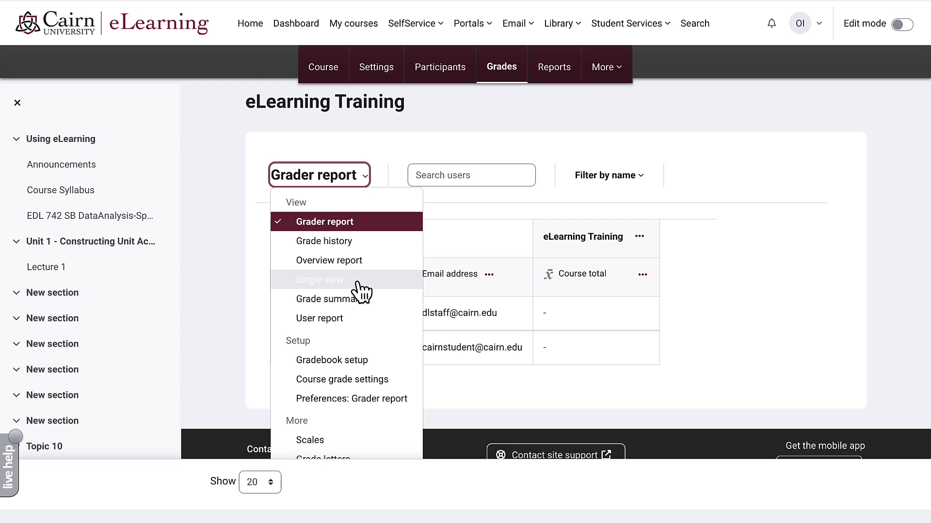
scroll(357, 283, down, 1)
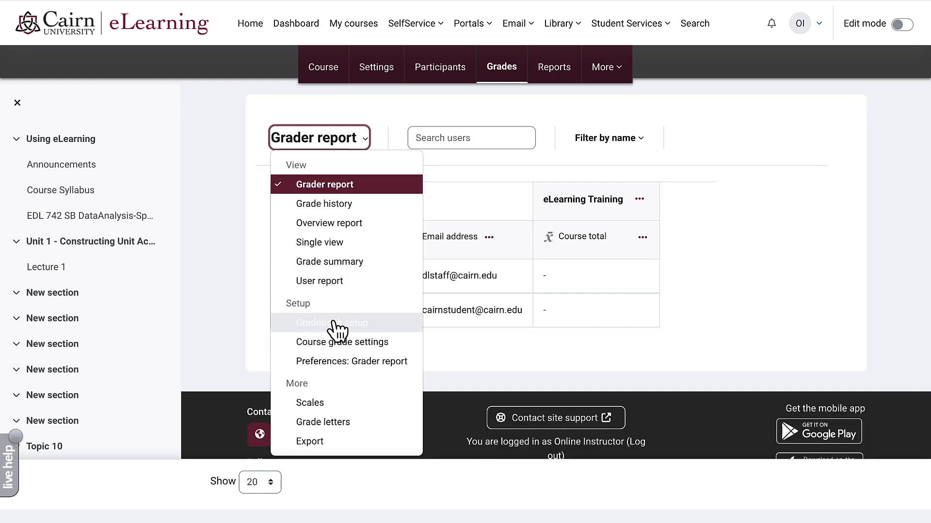
click(343, 324)
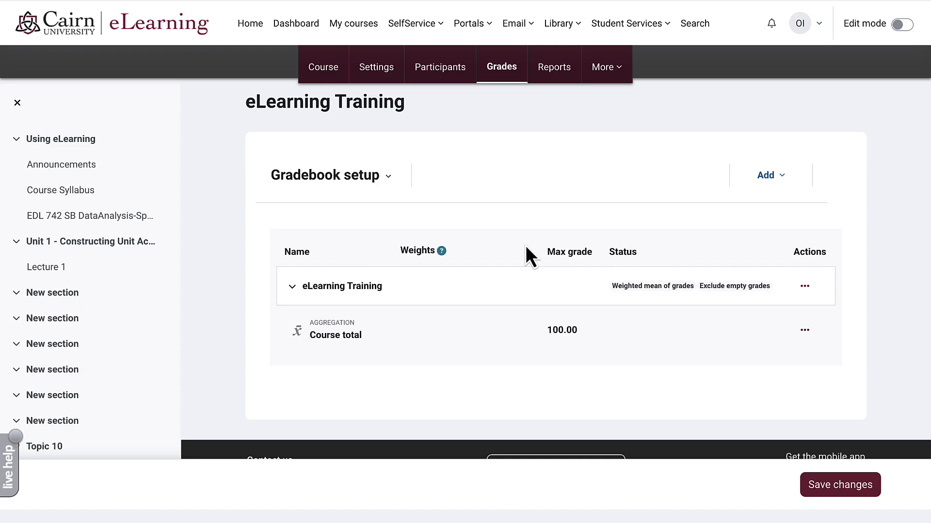
Switch to the syllabus PDF, underline the Forums and Unit Projects headings, and circle the 15%, 20% and 5% weights
key(ctrl+Left)
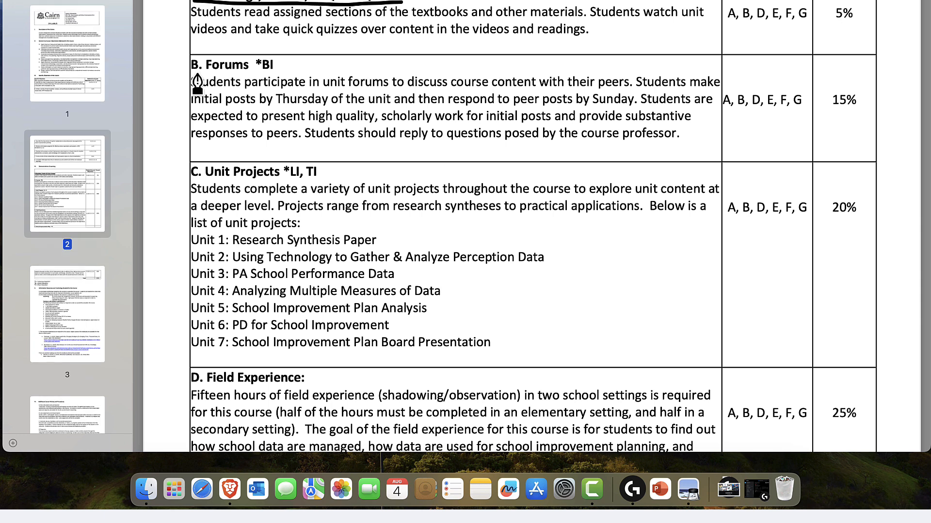
drag(198, 73, 256, 71)
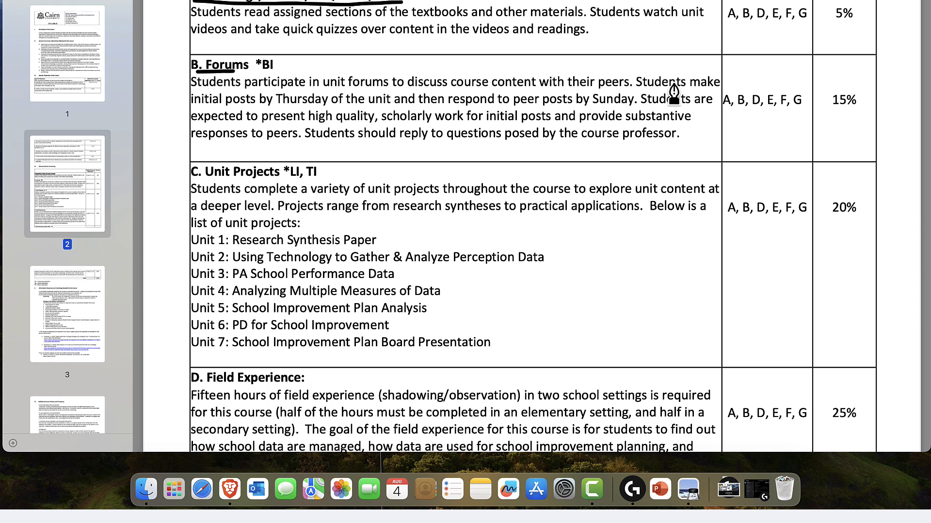
mouse_move(861, 85)
mouse_down()
mouse_move(819, 89)
mouse_move(838, 112)
mouse_move(869, 95)
mouse_move(841, 87)
mouse_up()
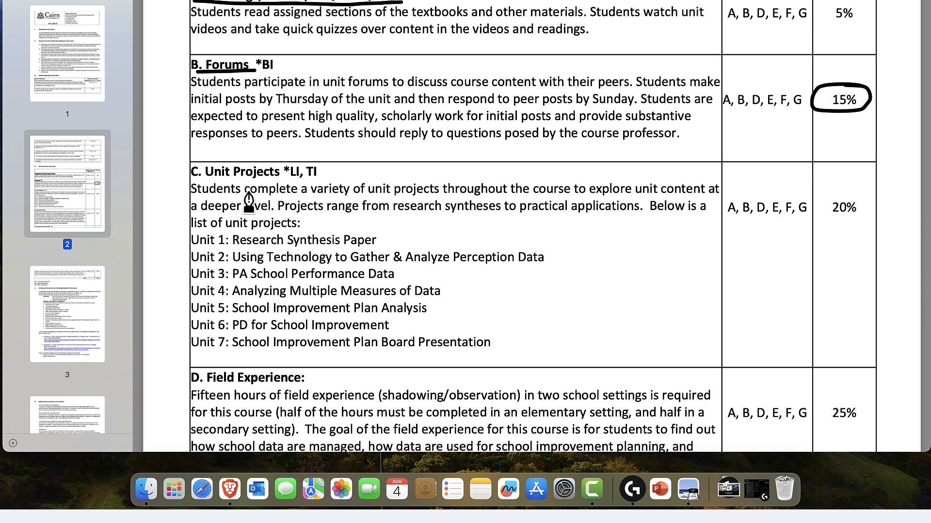
drag(206, 180, 278, 180)
drag(858, 186, 855, 208)
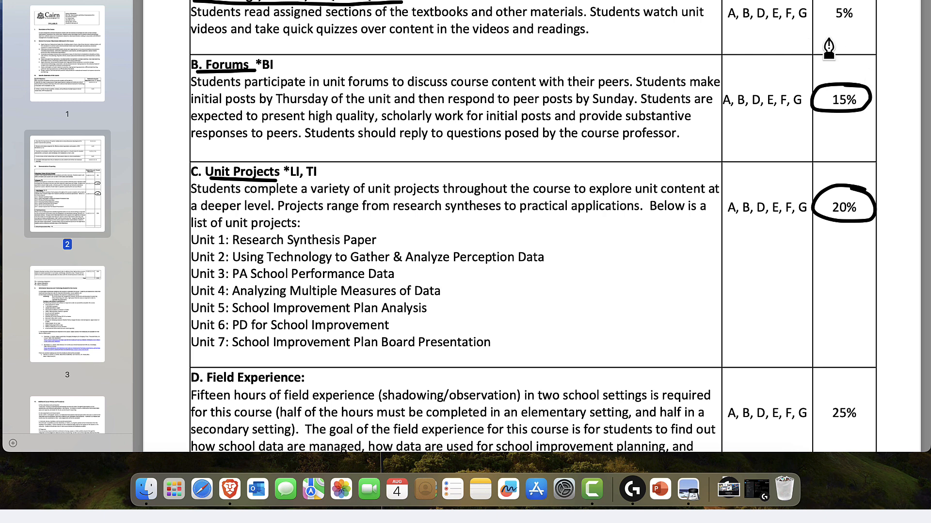
mouse_move(829, 4)
mouse_down()
mouse_move(827, 32)
mouse_move(869, 17)
mouse_up()
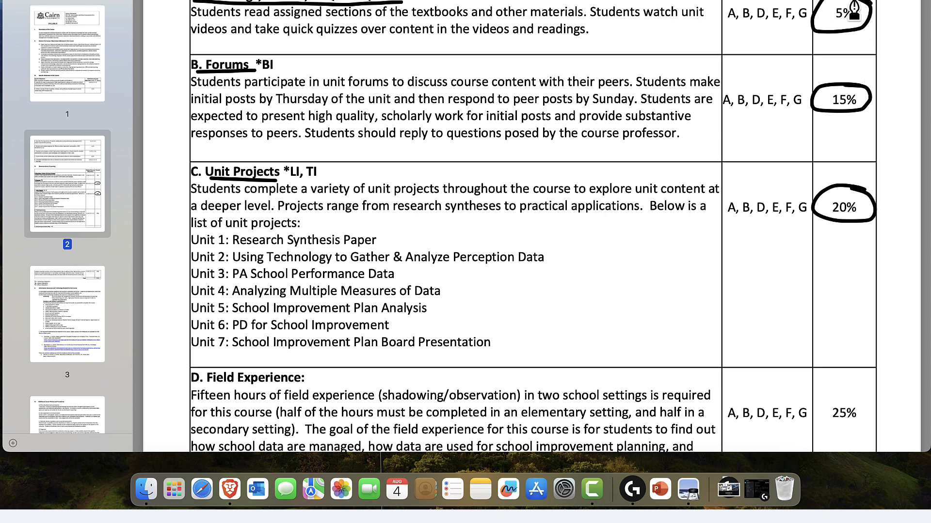
scroll(846, 54, down, 1)
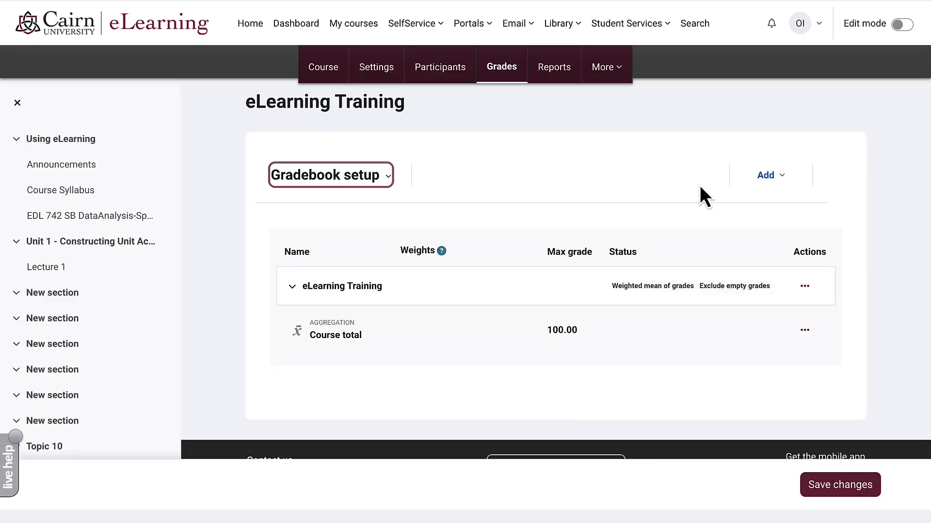
Add a grade category named Reading and Quizzes to the gradebook with Simple weighted mean of grades as its aggregation
click(783, 177)
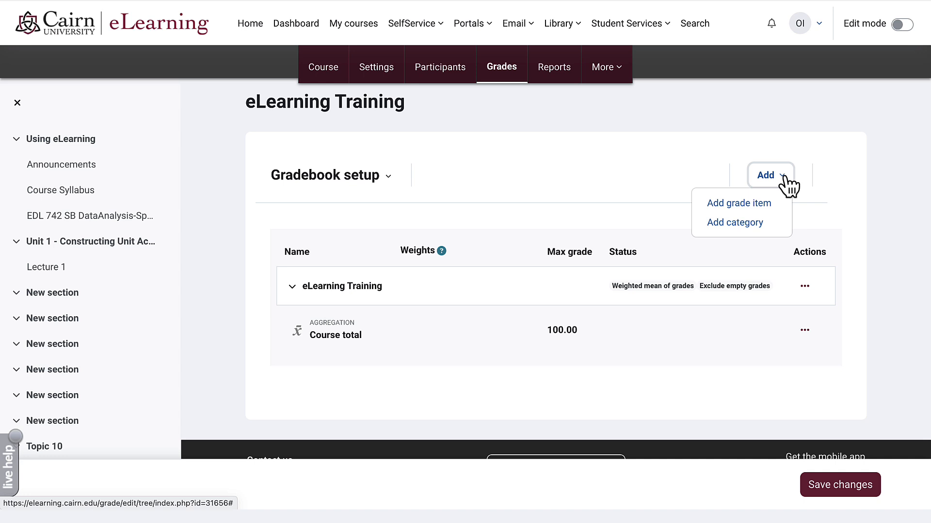
click(746, 223)
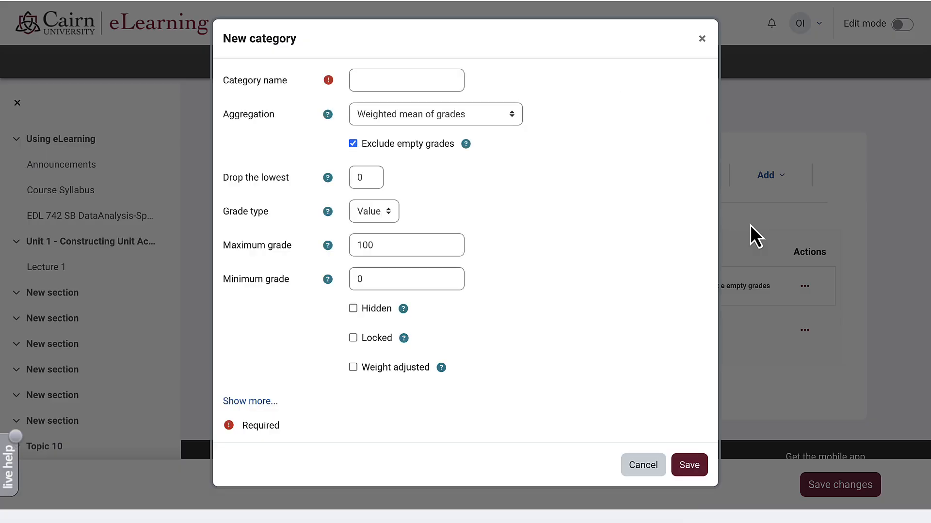
text(Reading and Quizzes)
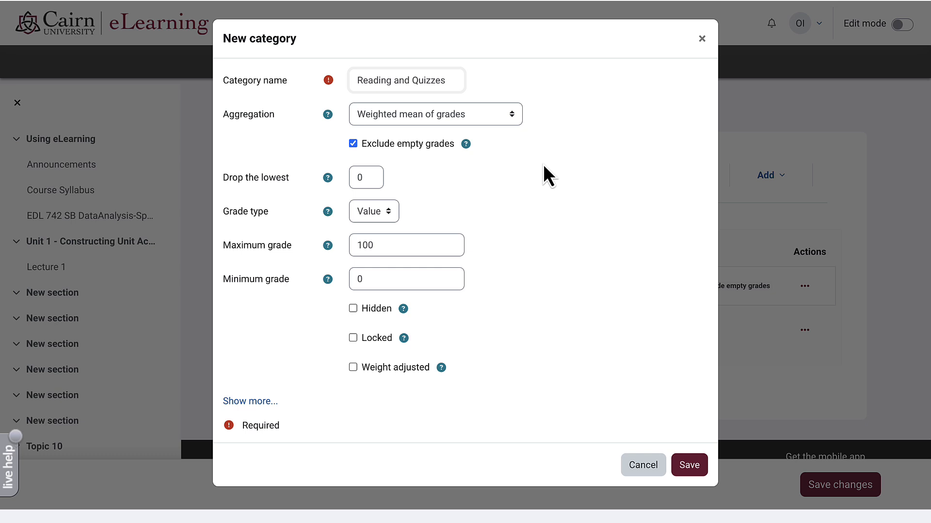
click(461, 123)
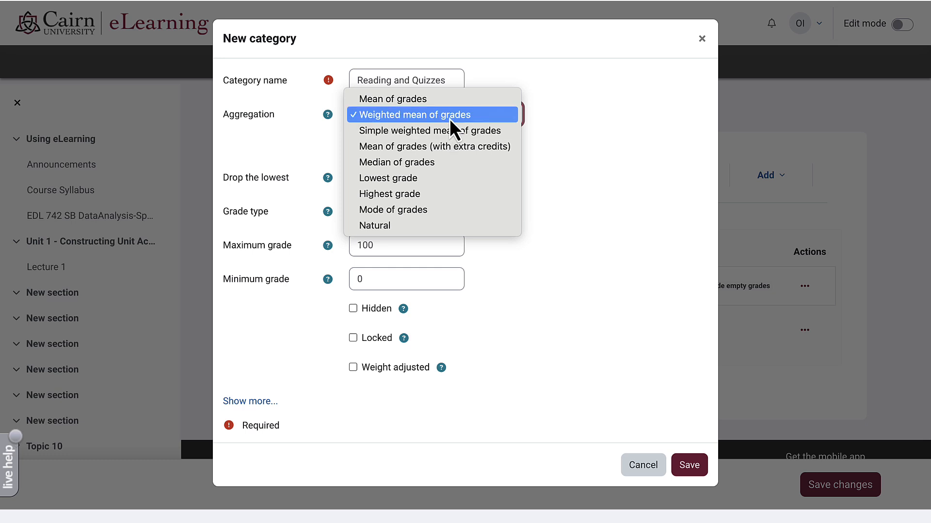
click(440, 130)
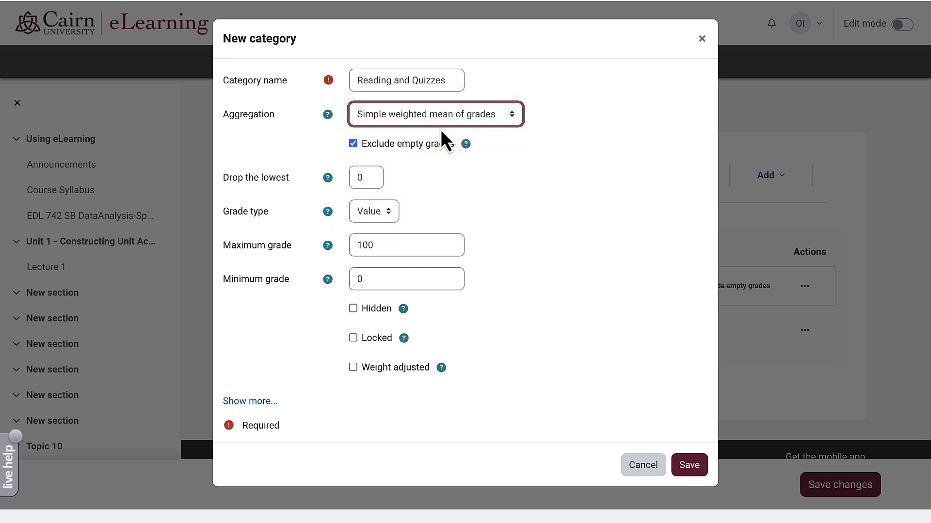
click(507, 186)
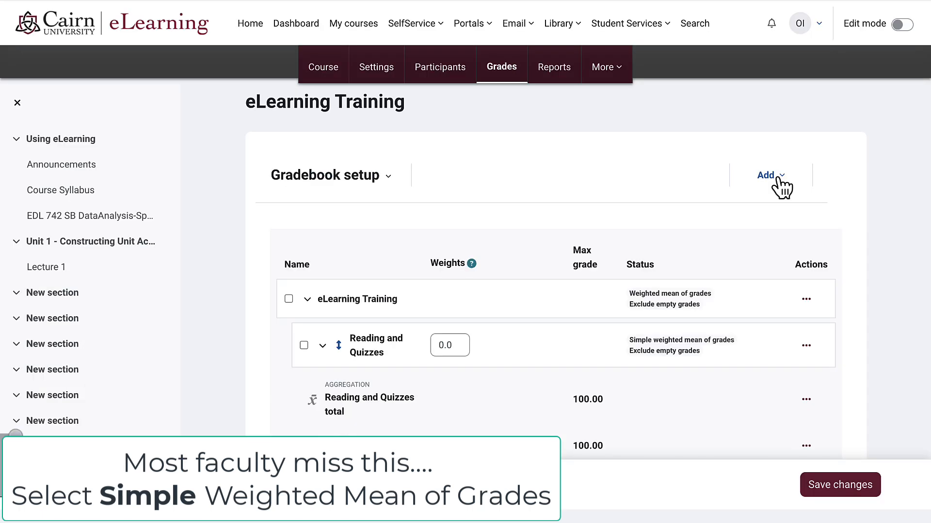
Add a grade category named Forums with its aggregation set to Simple weighted mean of grades
click(776, 177)
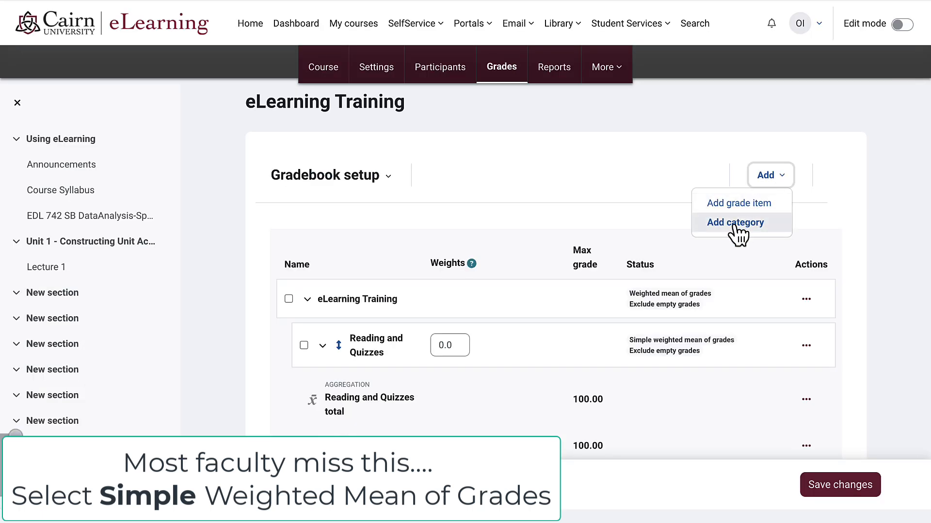
click(735, 224)
click(404, 80)
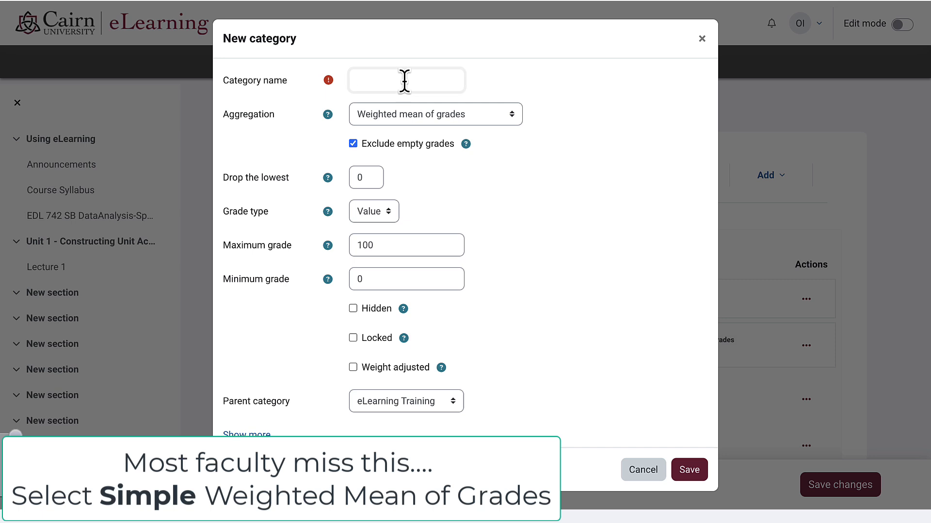
text(Forums)
click(392, 115)
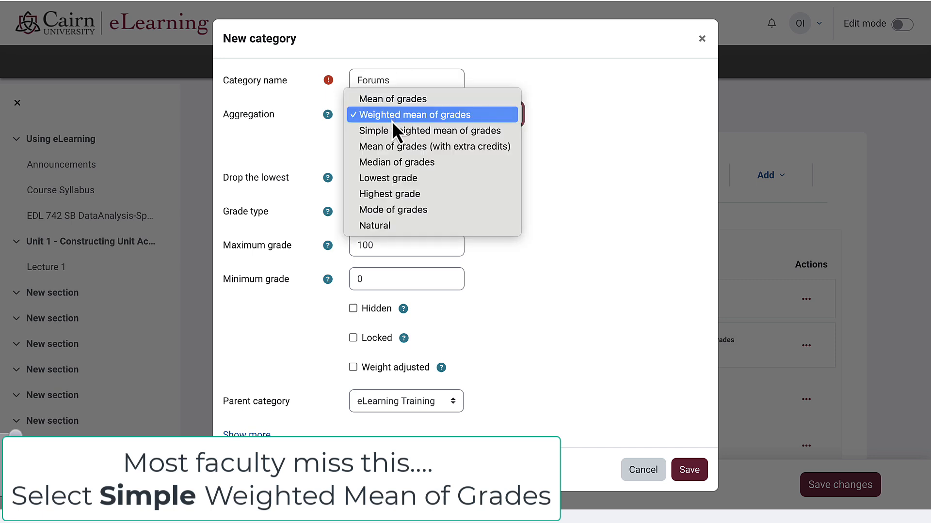
click(390, 130)
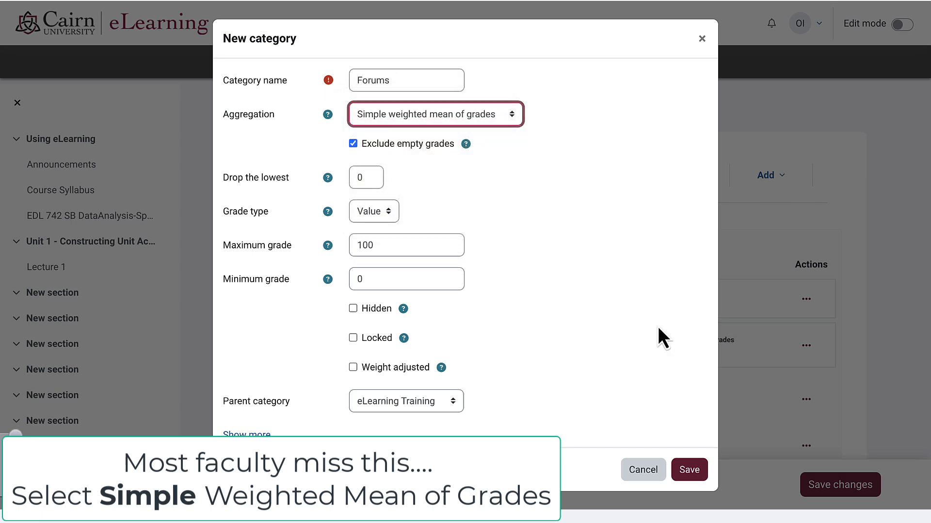
click(690, 470)
Create a grade category named Unit Papers that uses the Simple weighted mean of grades aggregation
click(769, 176)
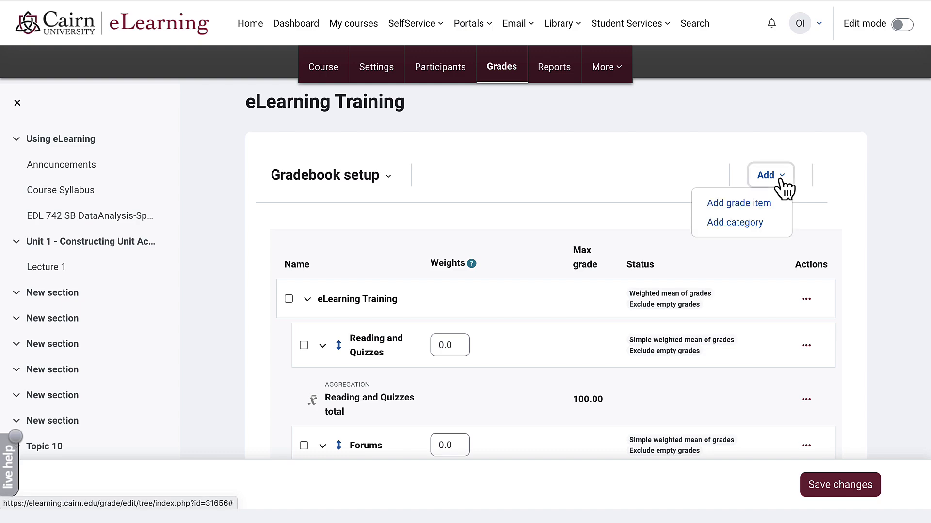
click(723, 222)
click(422, 82)
text(Unit Papers)
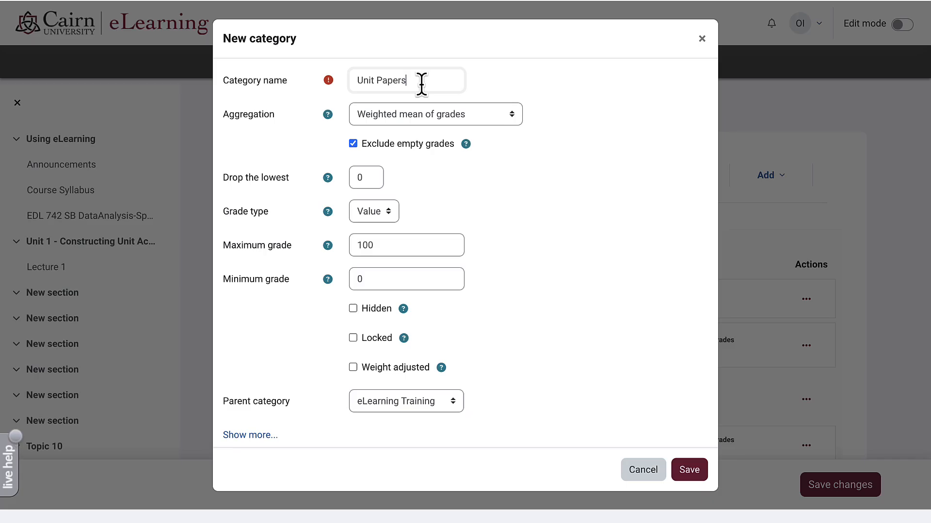
click(410, 121)
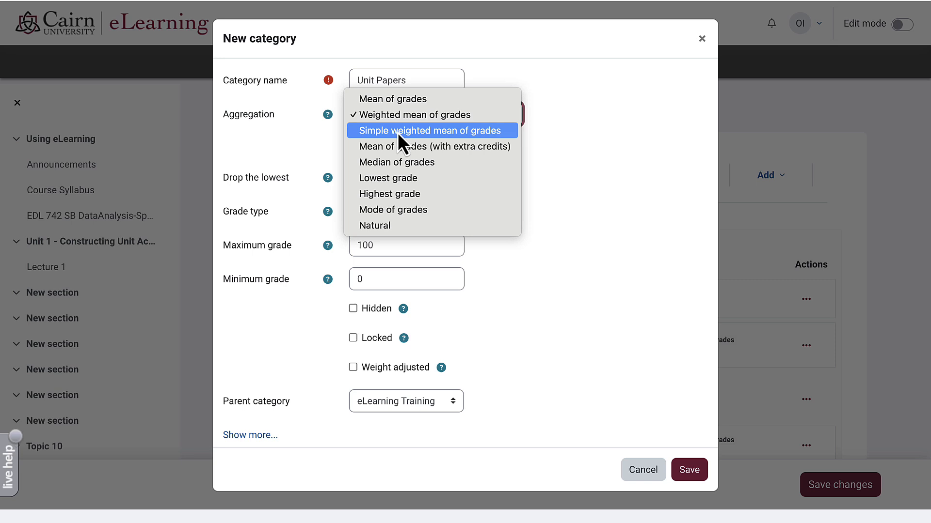
click(398, 132)
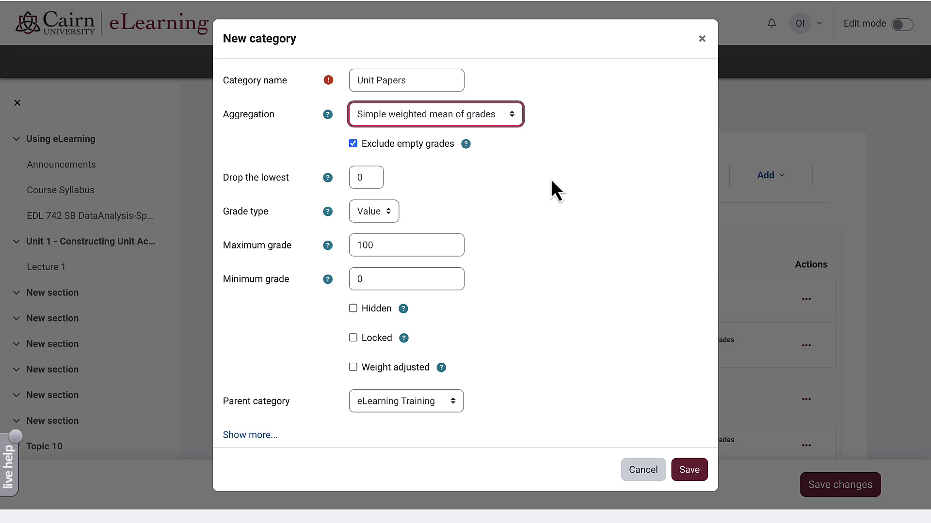
click(690, 477)
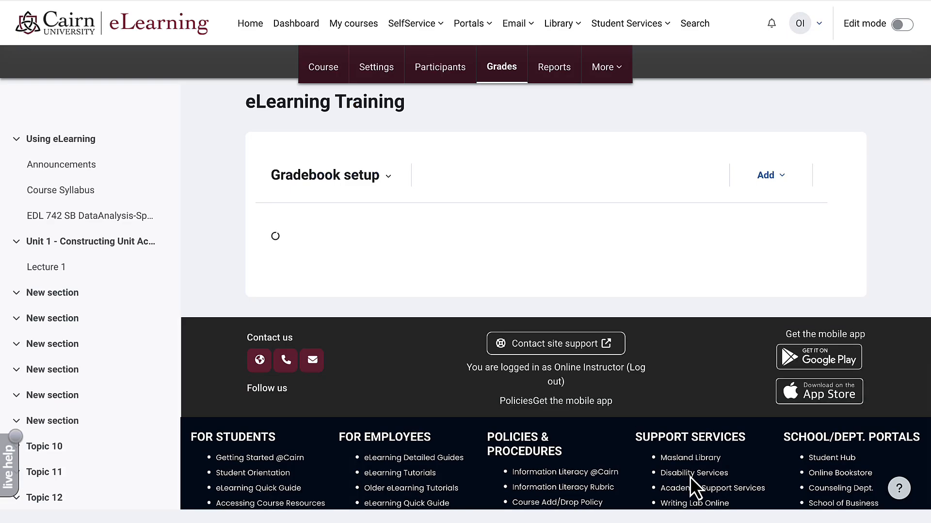
Add a grade category named Final Project aggregated by Simple weighted mean of grades and save it
scroll(691, 473, down, 3)
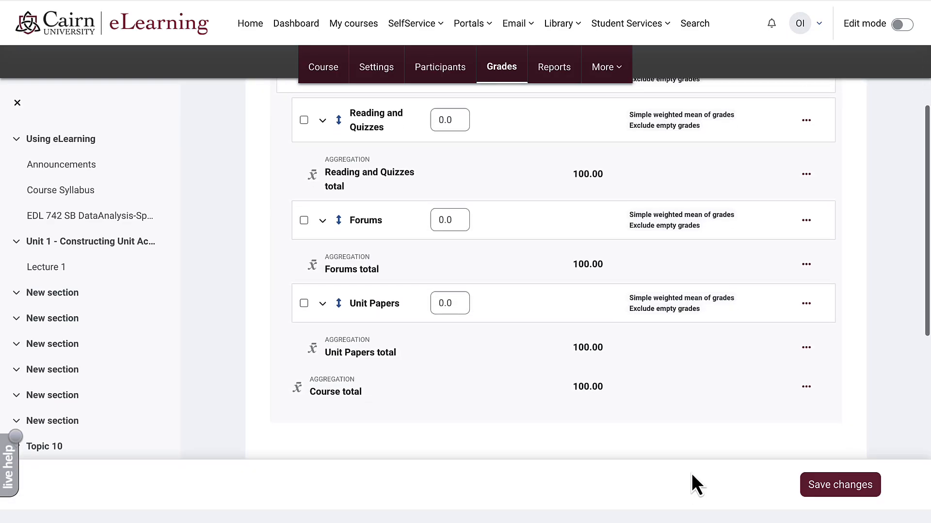
scroll(694, 467, up, 5)
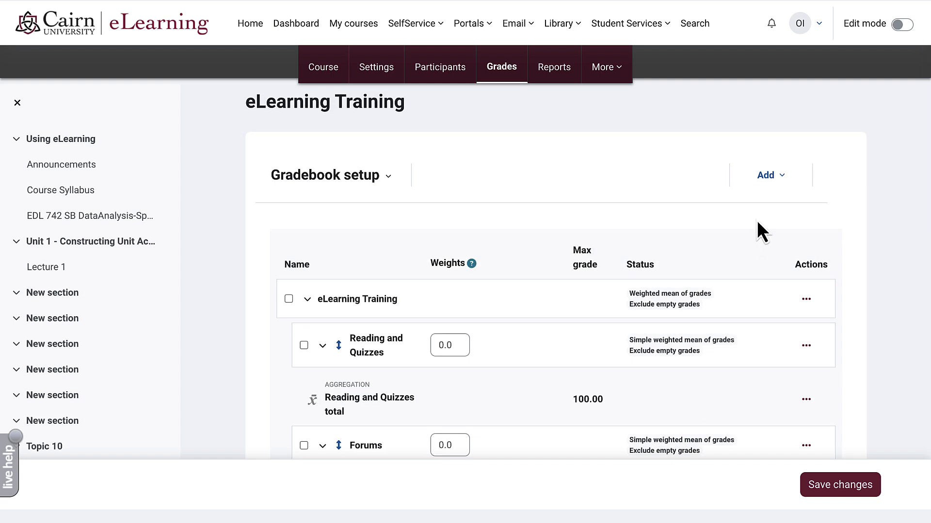
click(768, 179)
click(746, 223)
click(469, 120)
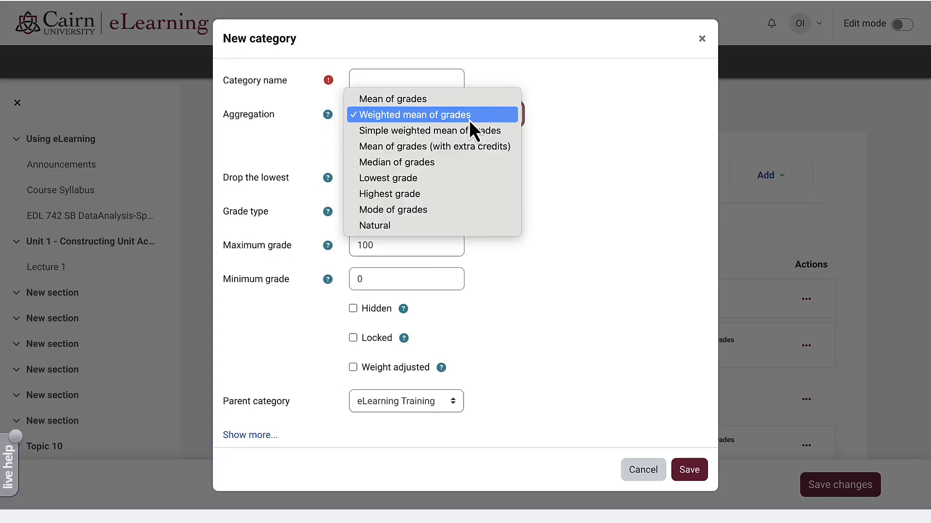
click(464, 116)
click(435, 78)
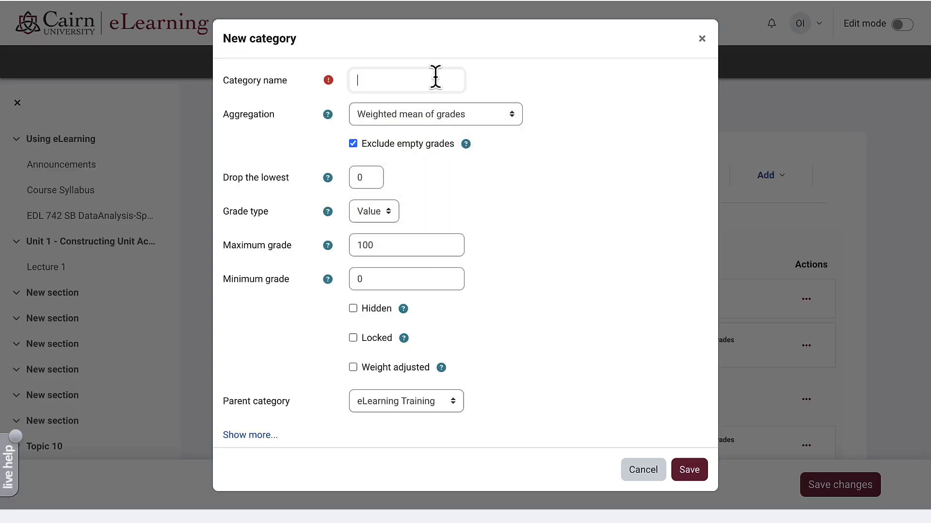
text(Final Project)
click(415, 119)
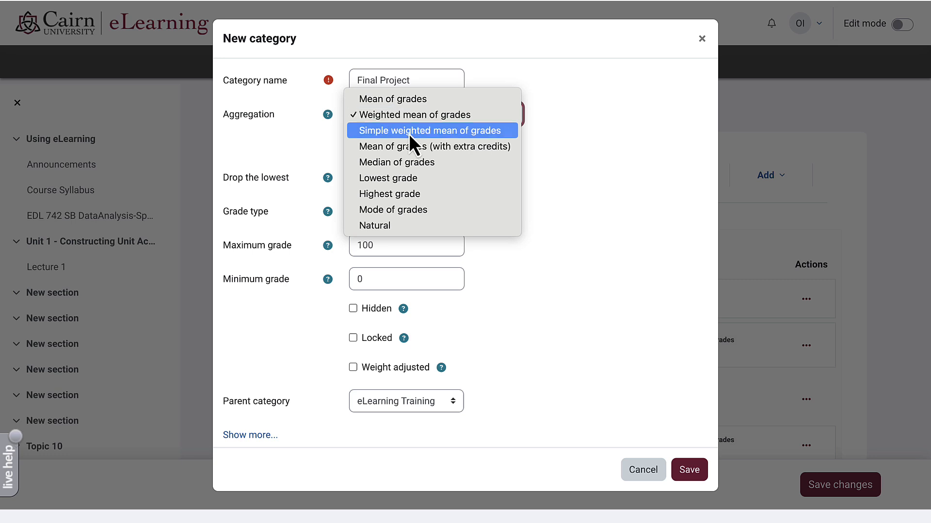
click(408, 134)
click(690, 471)
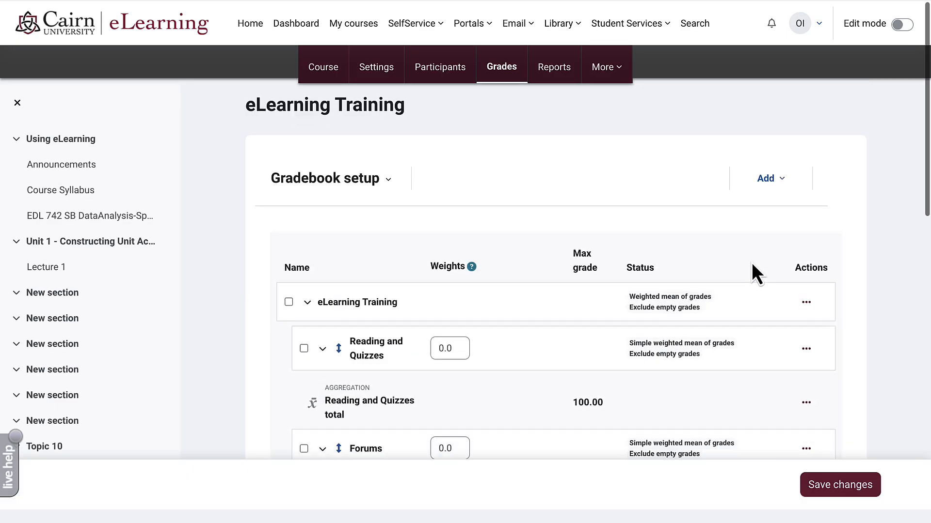
Add a grade category named Exams with Simple weighted mean of grades as its aggregation and save it
click(780, 180)
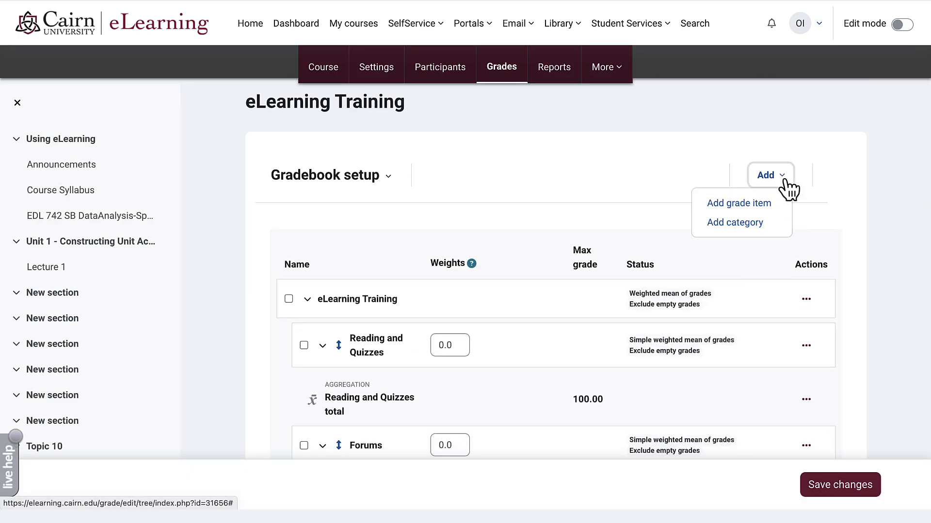
click(756, 228)
click(438, 84)
text(Exams)
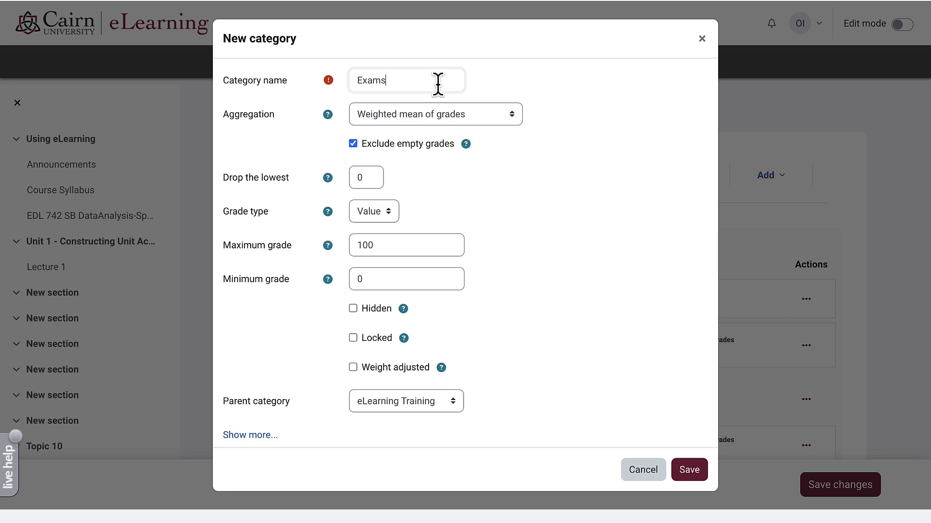
click(410, 115)
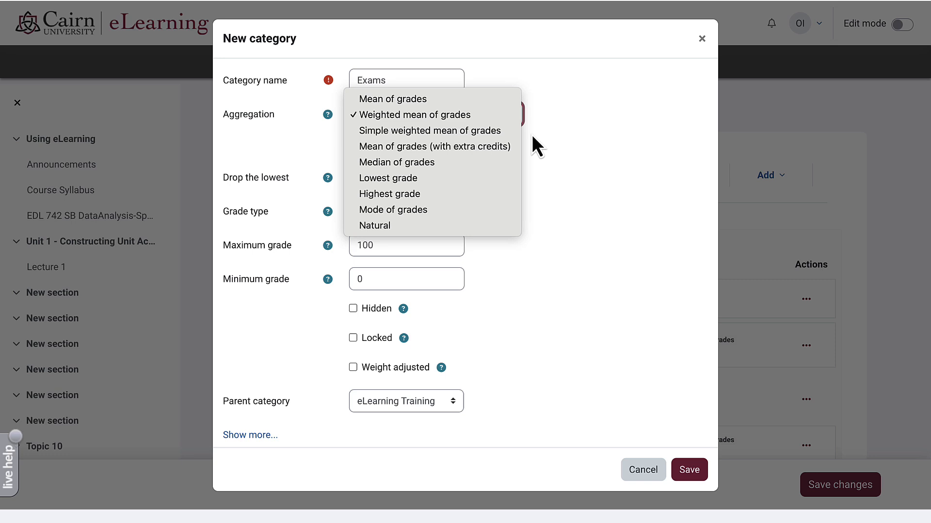
click(441, 134)
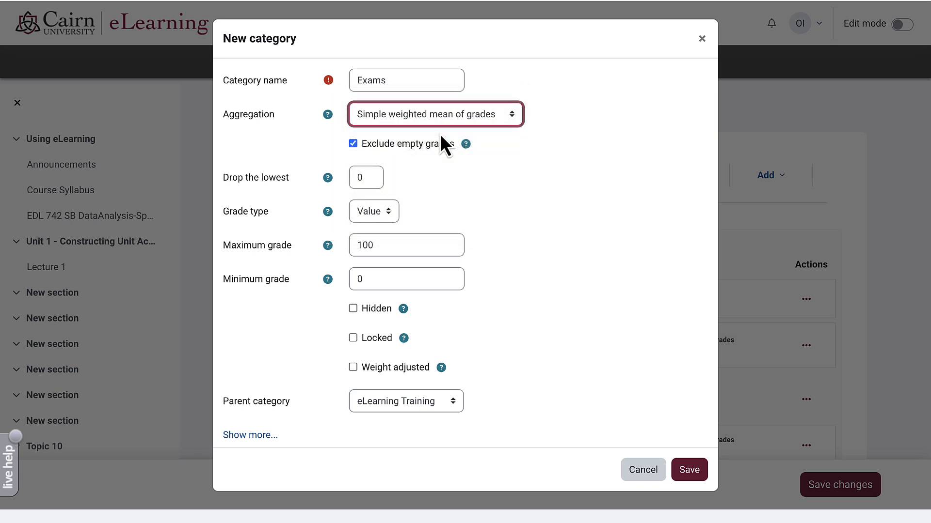
click(688, 470)
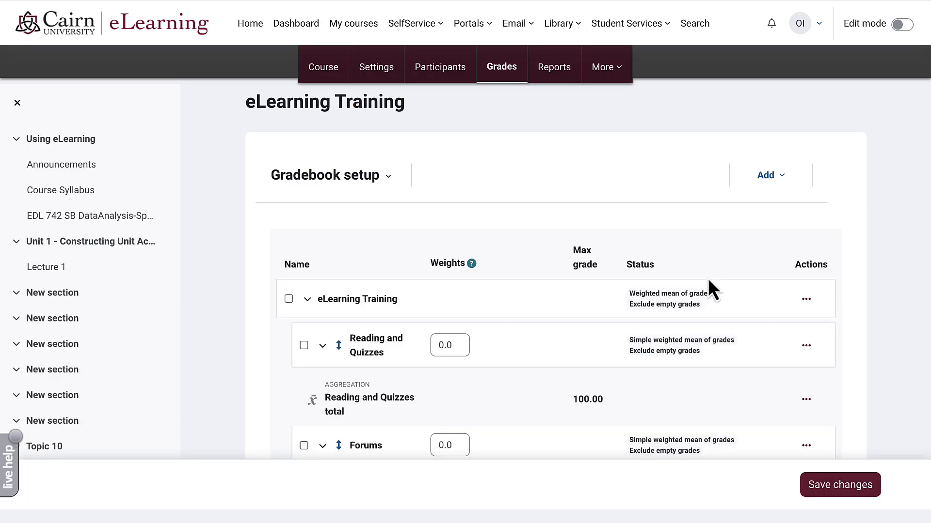
Check the grading percentages in the syllabus and set the Reading and Quizzes category weight to 5
scroll(708, 277, down, 8)
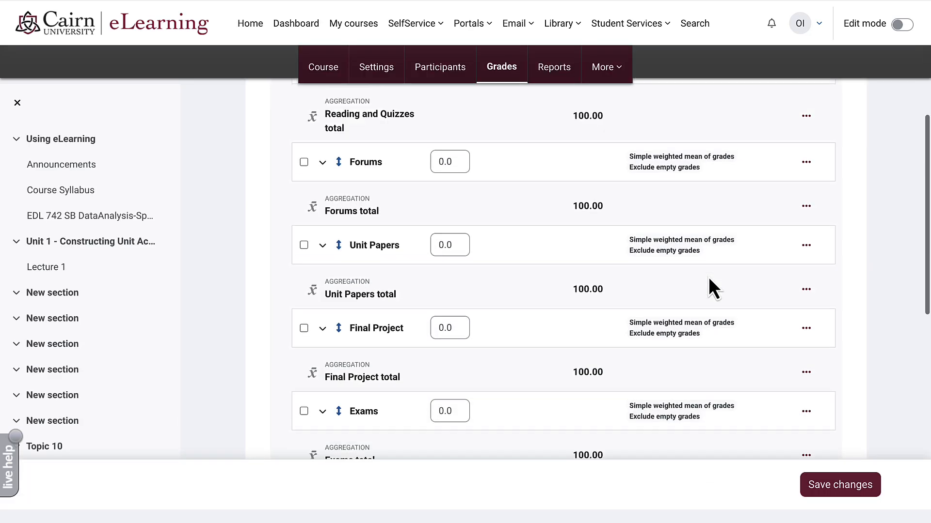
scroll(708, 278, up, 5)
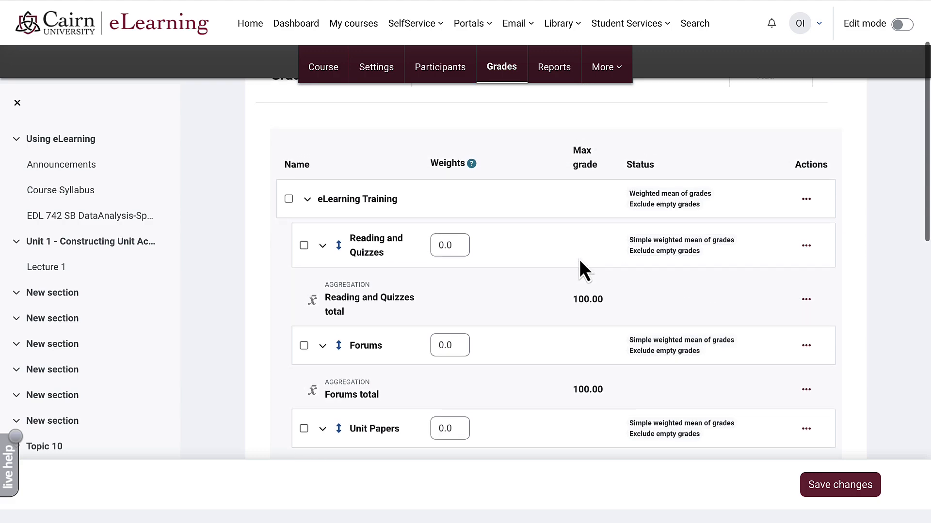
click(460, 245)
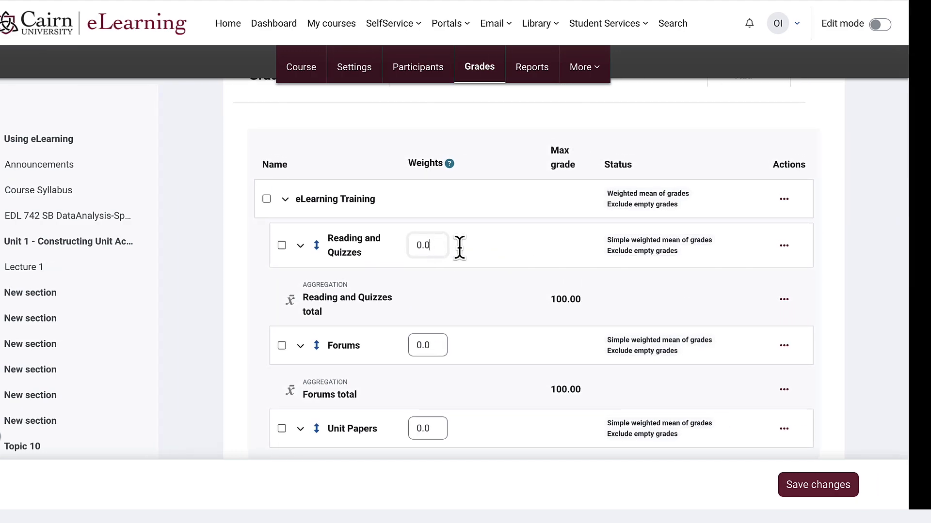
key(ctrl+Left)
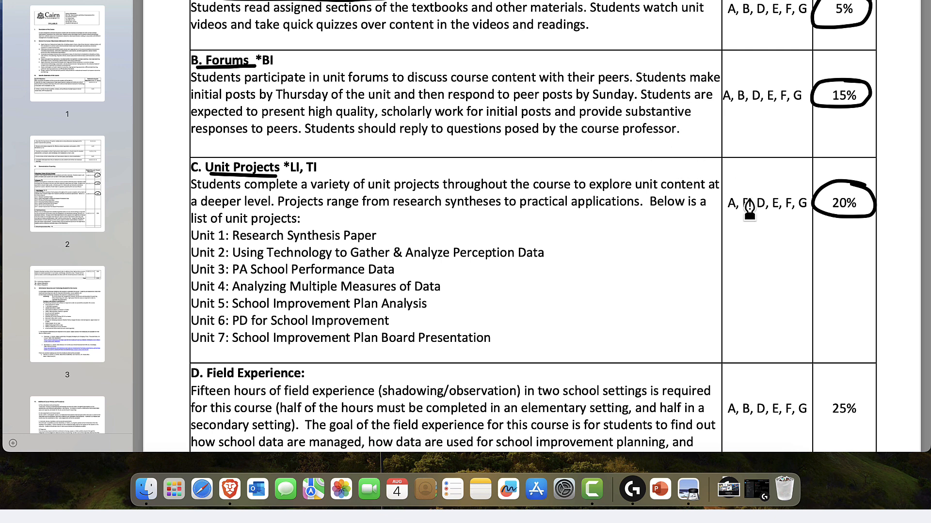
scroll(750, 209, up, 1)
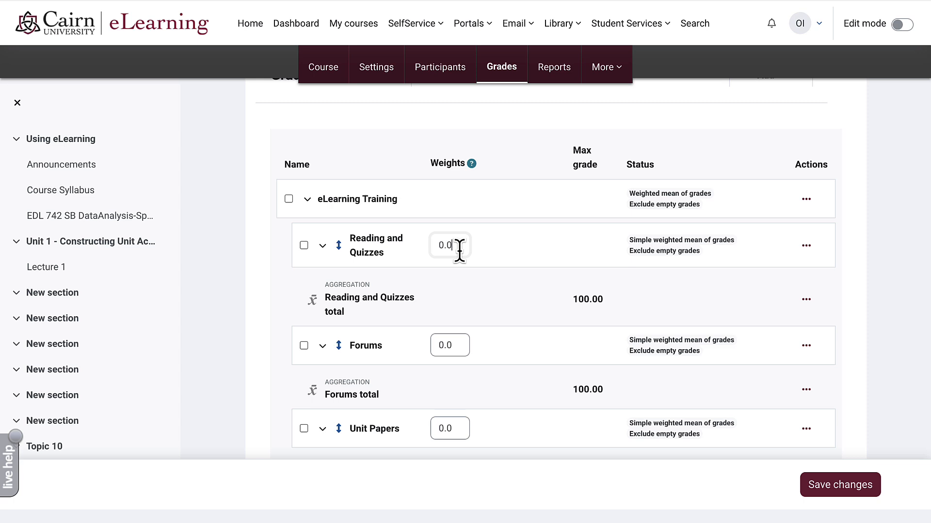
click(457, 245)
drag(457, 244, 434, 247)
key(BackSpace)
text(5)
Set the weight of the Forums category to 15 and that of Unit Papers to 20
key(ctrl+Left)
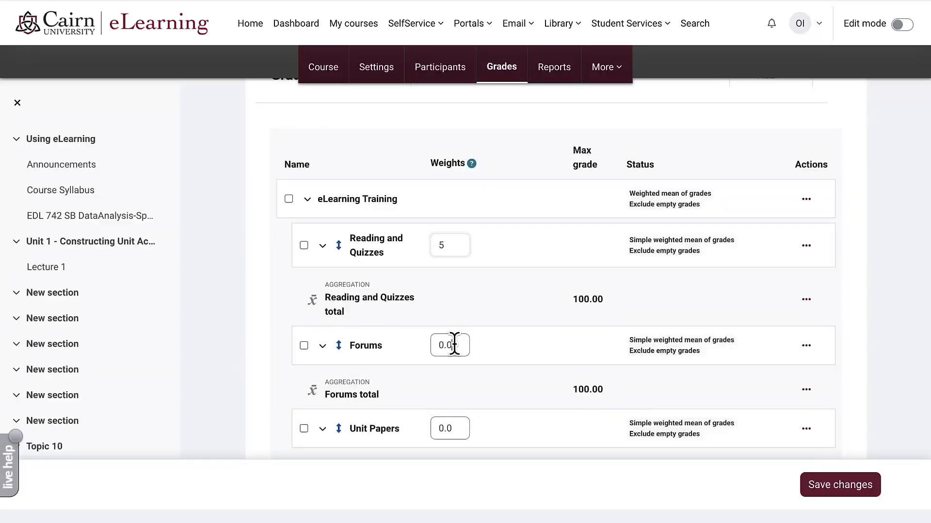
text(15)
key(Tab)
text(2)
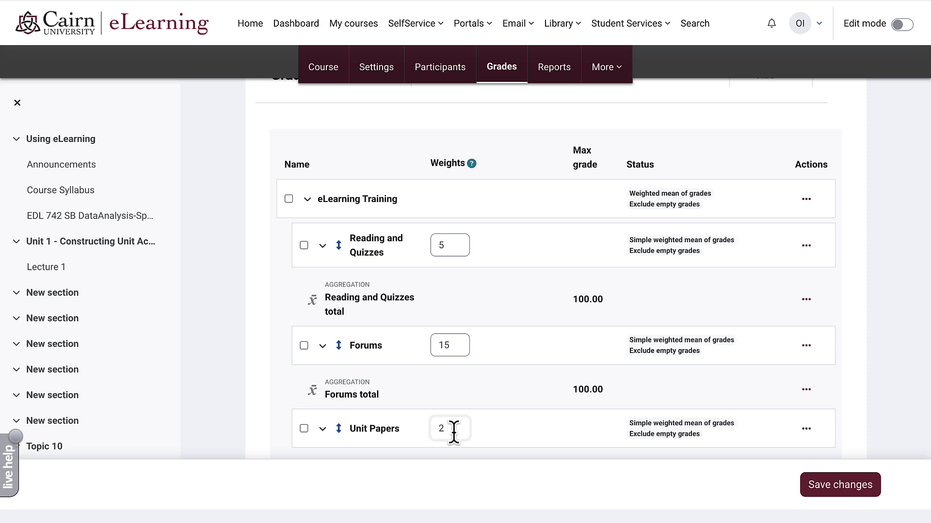
text(0)
Set the weights of the Final Project and Exams categories to 30 each and save the gradebook changes
scroll(454, 415, down, 4)
click(458, 305)
key(BackSpace)
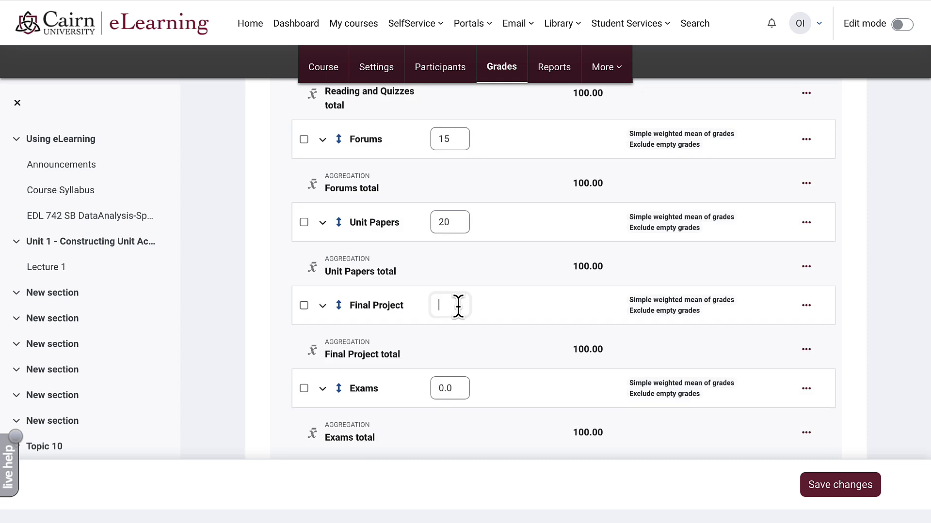
text(30)
click(451, 390)
double_click(451, 390)
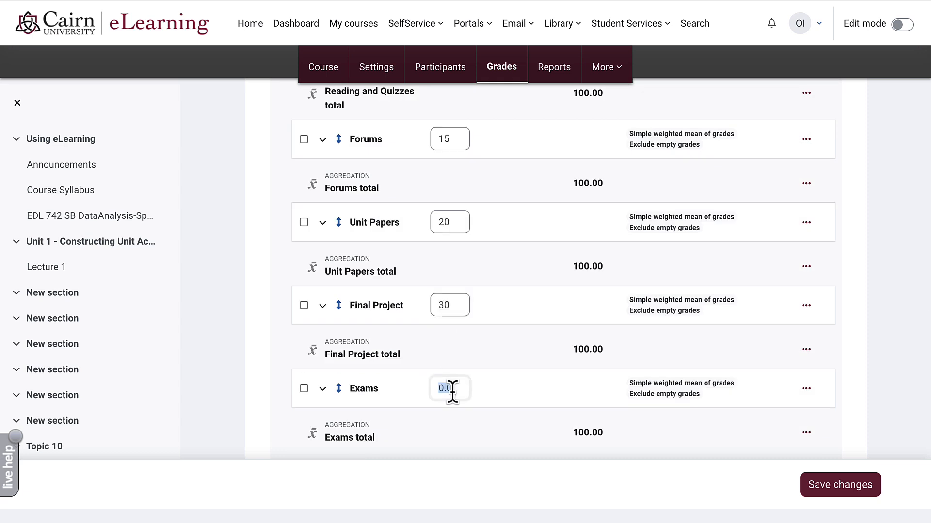
text(30)
scroll(630, 393, down, 2)
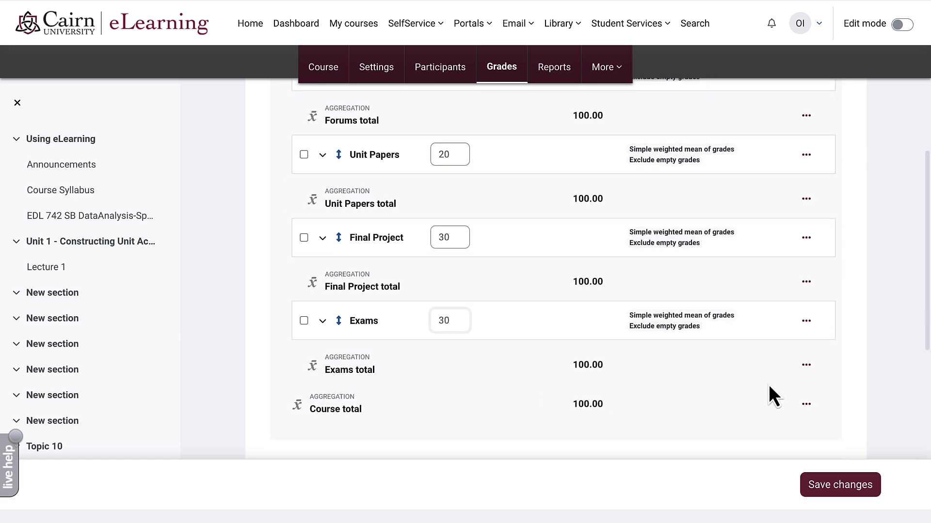
click(840, 486)
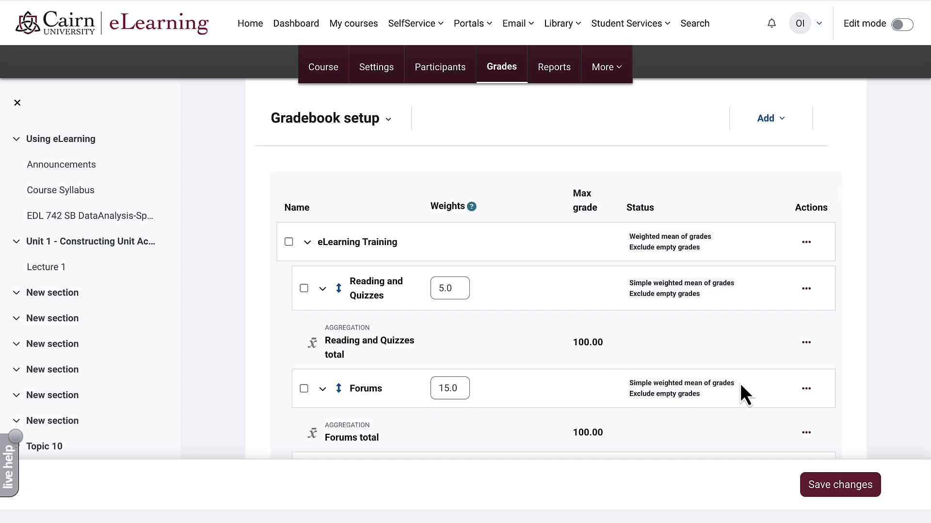
scroll(739, 383, down, 6)
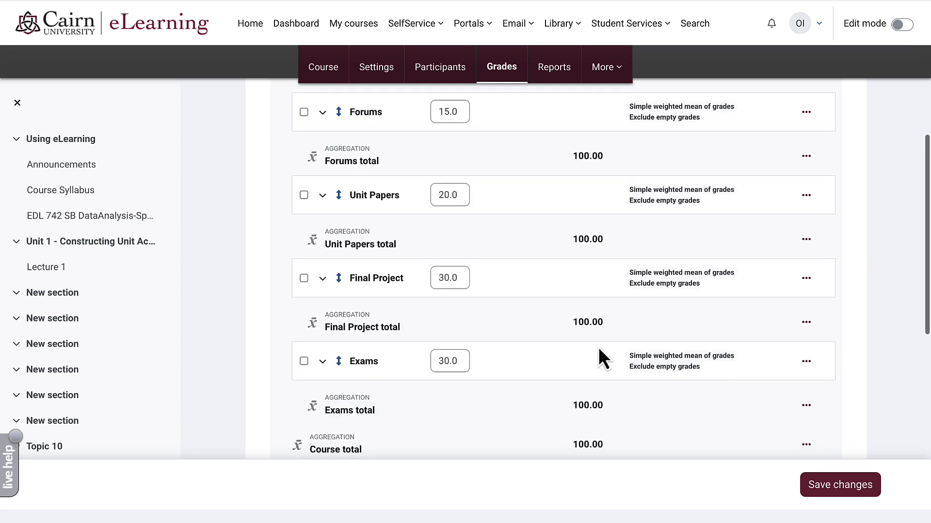
click(818, 496)
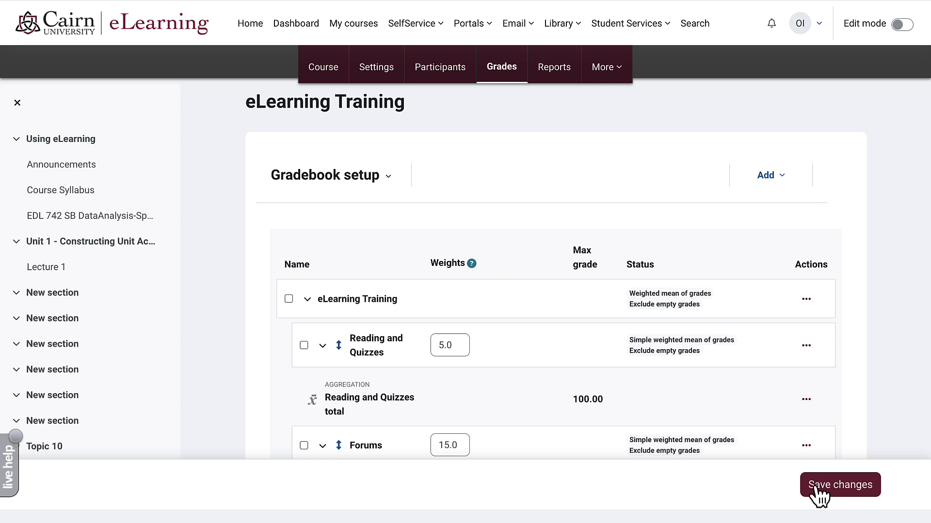
Go from the gradebook setup to the course's main page and its Unit 1 section
click(329, 76)
scroll(342, 311, down, 5)
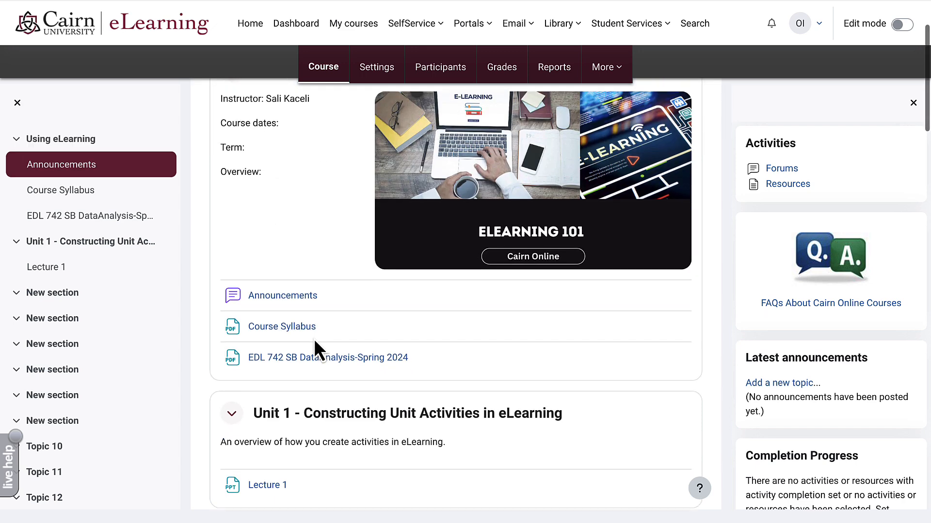